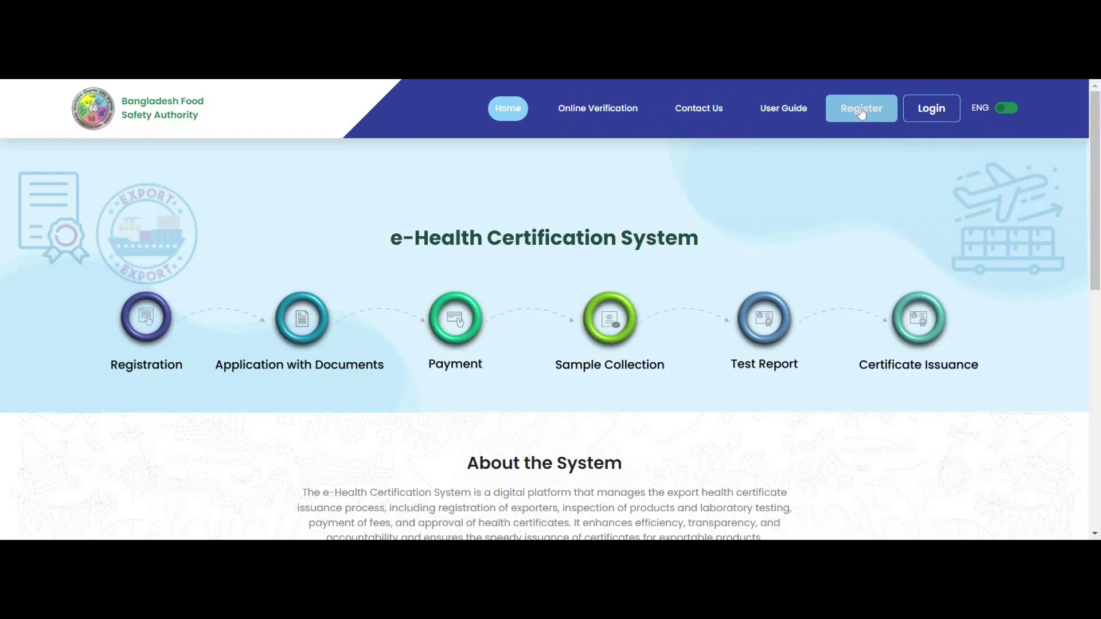
- Start registering a customer account and open the password reset link in the registration verification email
{"action": "left_click", "coordinate": [861, 113]}
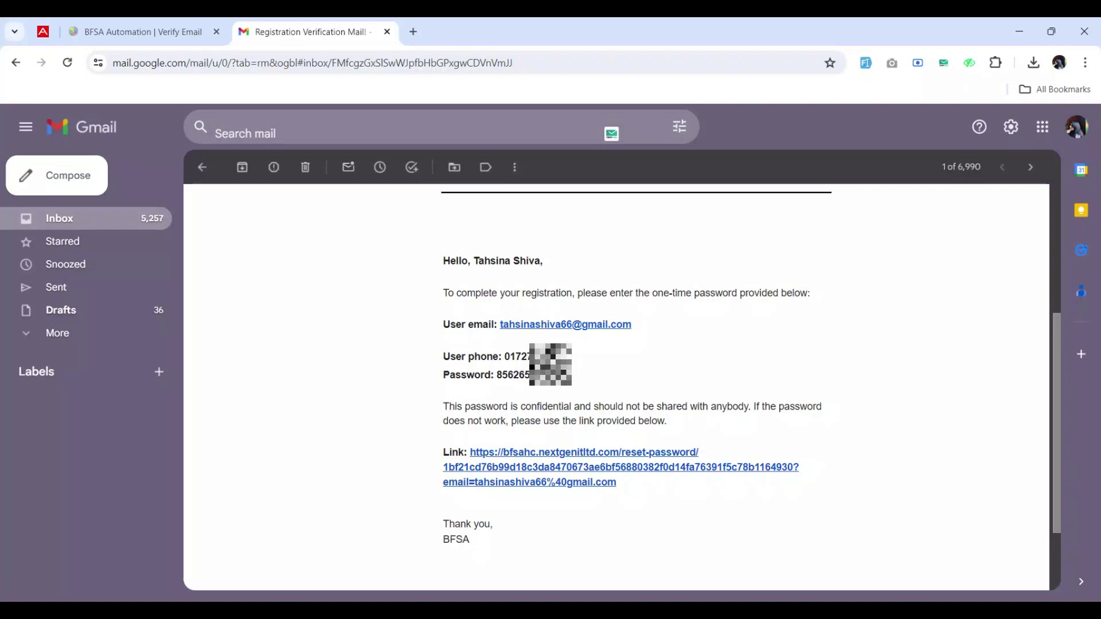
{"action": "left_click", "coordinate": [582, 463]}
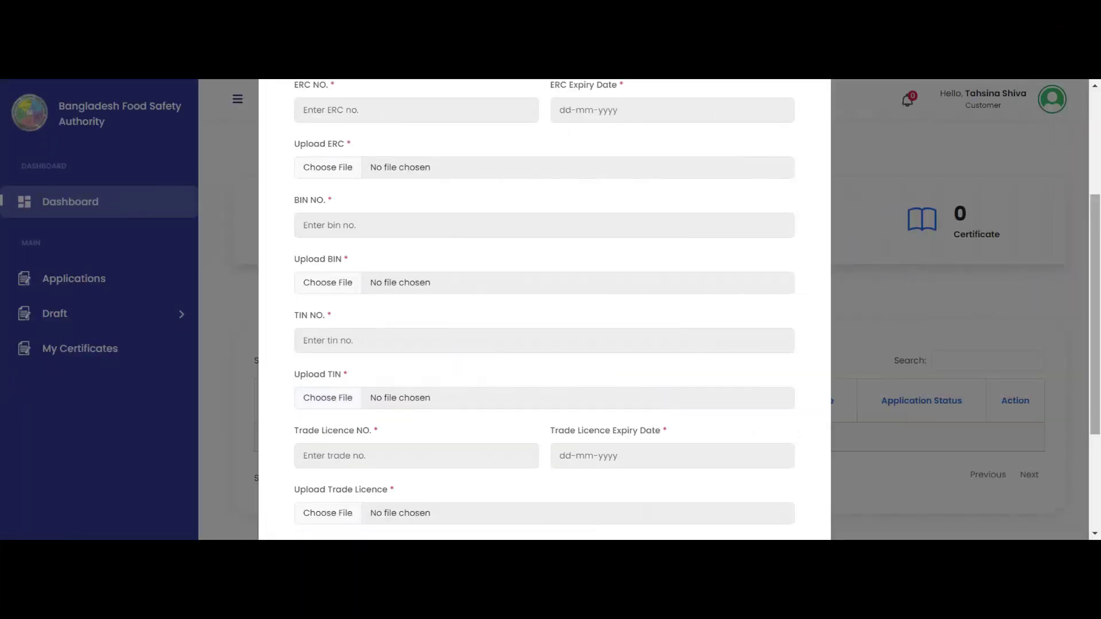
- Examine the company profile form's required fields and uploads for NID, ERC, BIN, TIN, trade licence and tax certificates
{"action": "scroll", "coordinate": [545, 309], "scroll_direction": "up", "scroll_amount": 2}
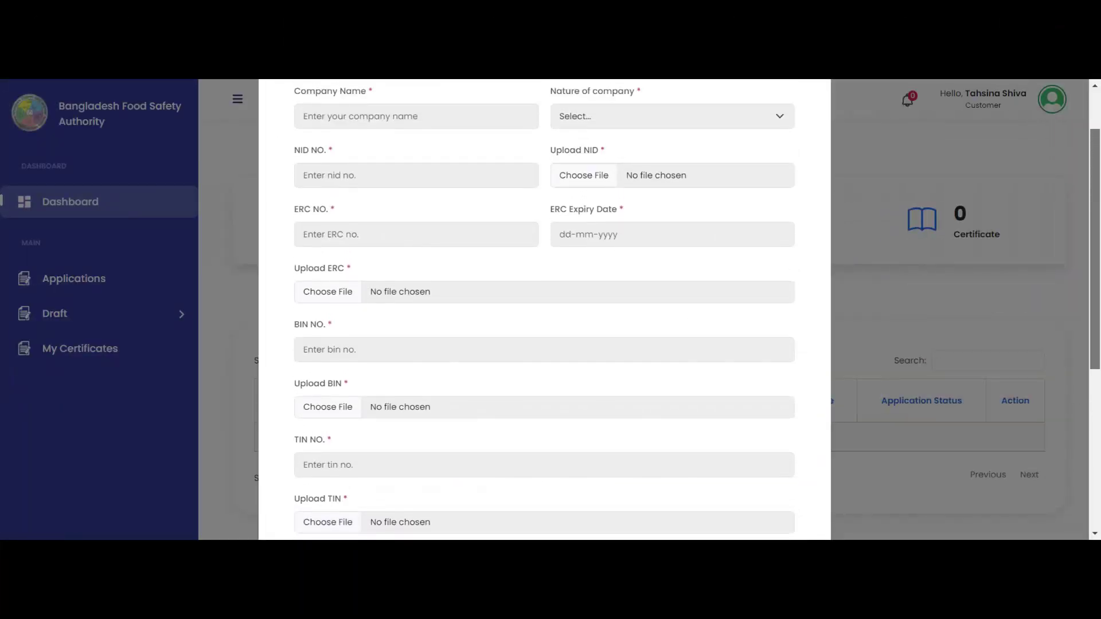
{"action": "scroll", "coordinate": [545, 310], "scroll_direction": "down", "scroll_amount": 1}
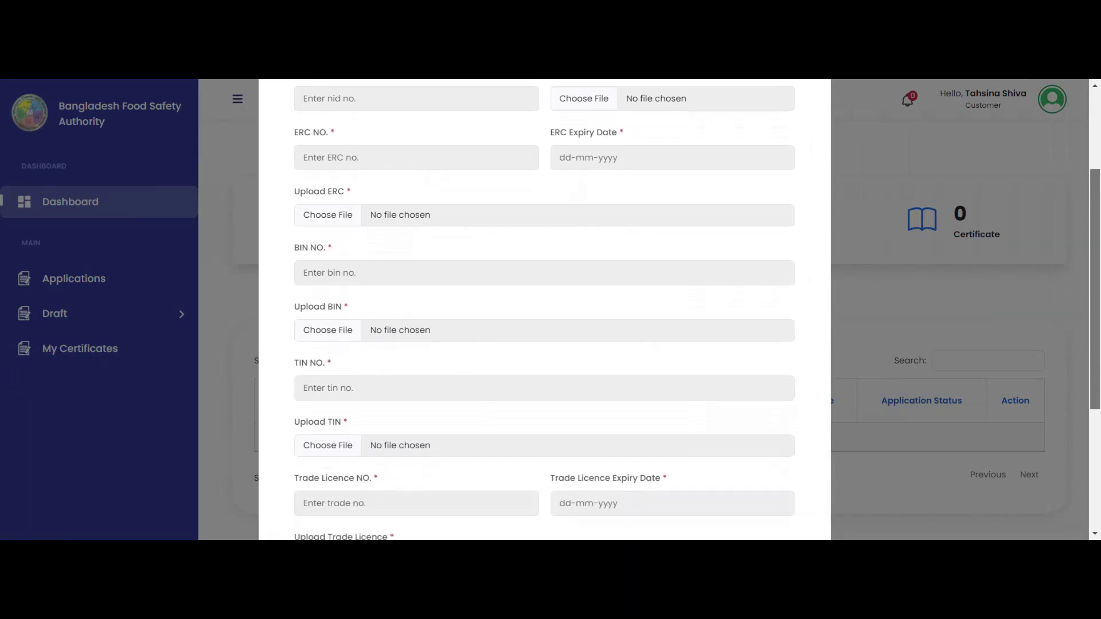
{"action": "scroll", "coordinate": [545, 309], "scroll_direction": "down", "scroll_amount": 1}
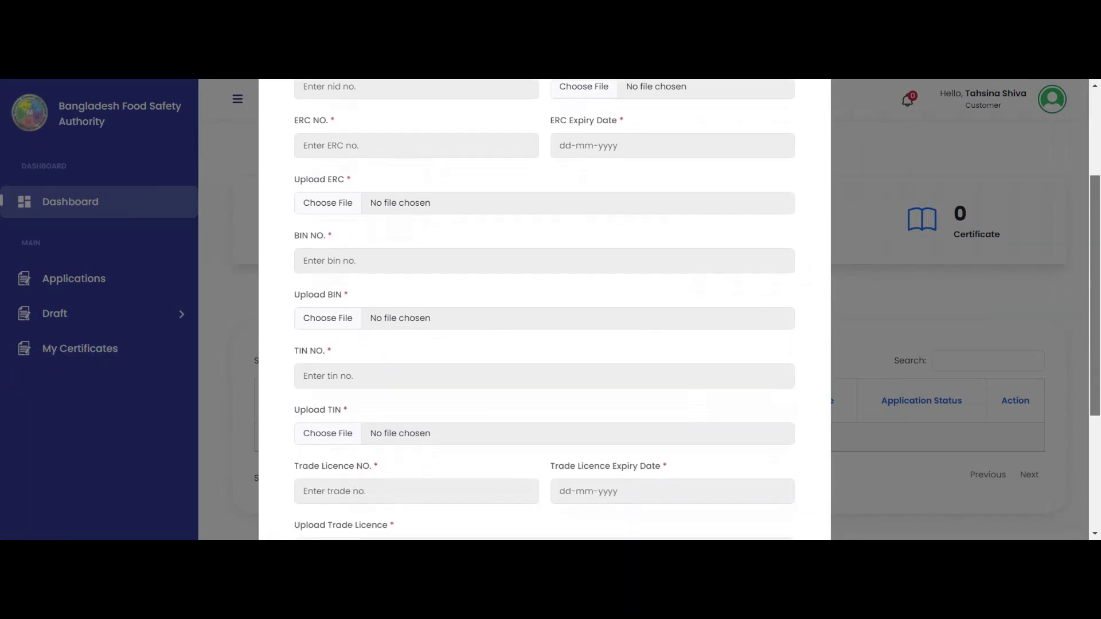
{"action": "scroll", "coordinate": [545, 309], "scroll_direction": "down", "scroll_amount": 1}
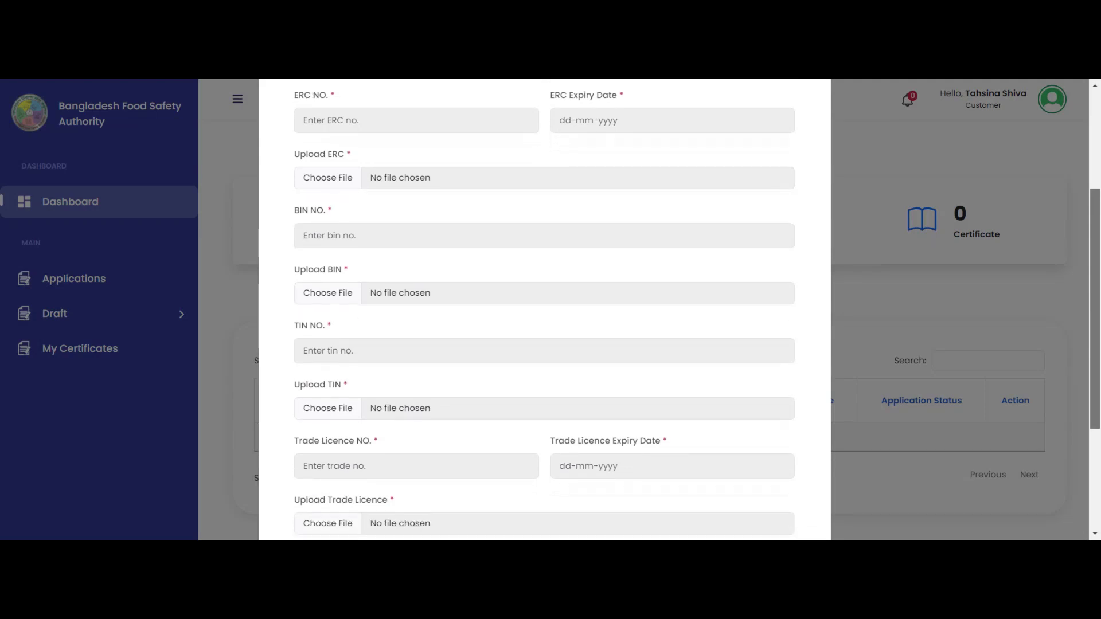
{"action": "scroll", "coordinate": [545, 309], "scroll_direction": "down", "scroll_amount": 3}
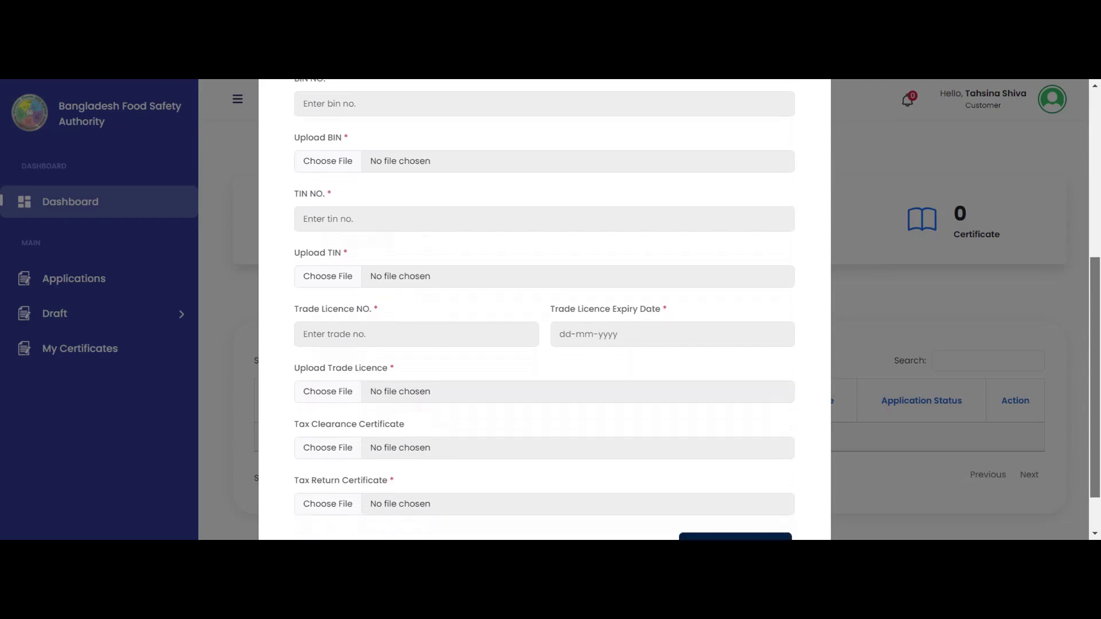
{"action": "scroll", "coordinate": [545, 310], "scroll_direction": "down", "scroll_amount": 1}
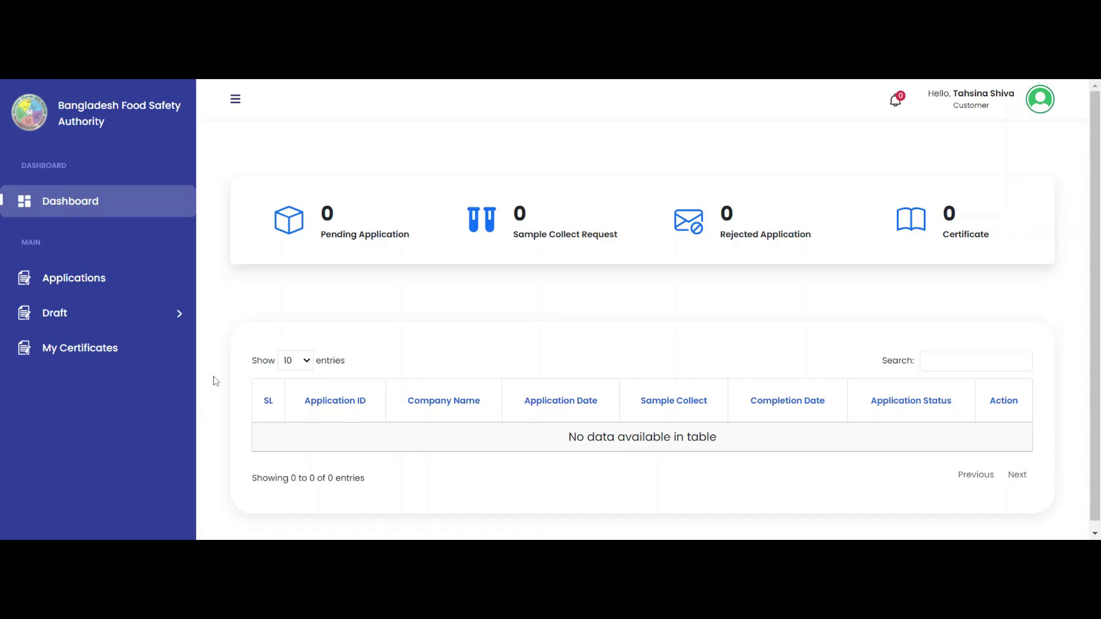
- Start a new application and review its exporter, shipping, manufacturer, product and buyer sections
{"action": "left_click", "coordinate": [94, 286]}
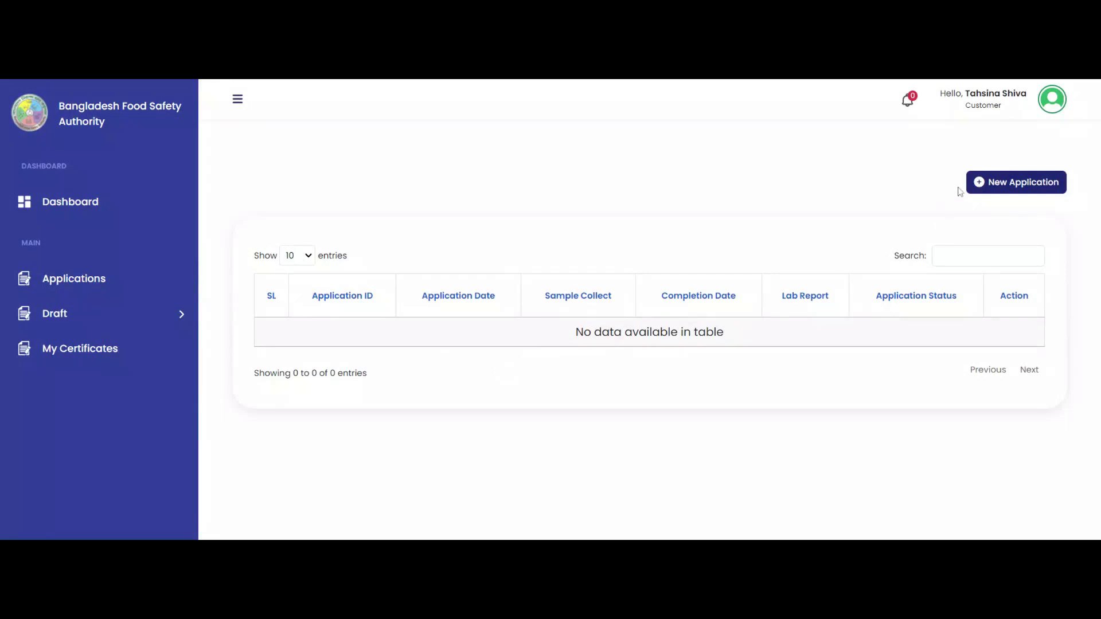
{"action": "left_click", "coordinate": [998, 182]}
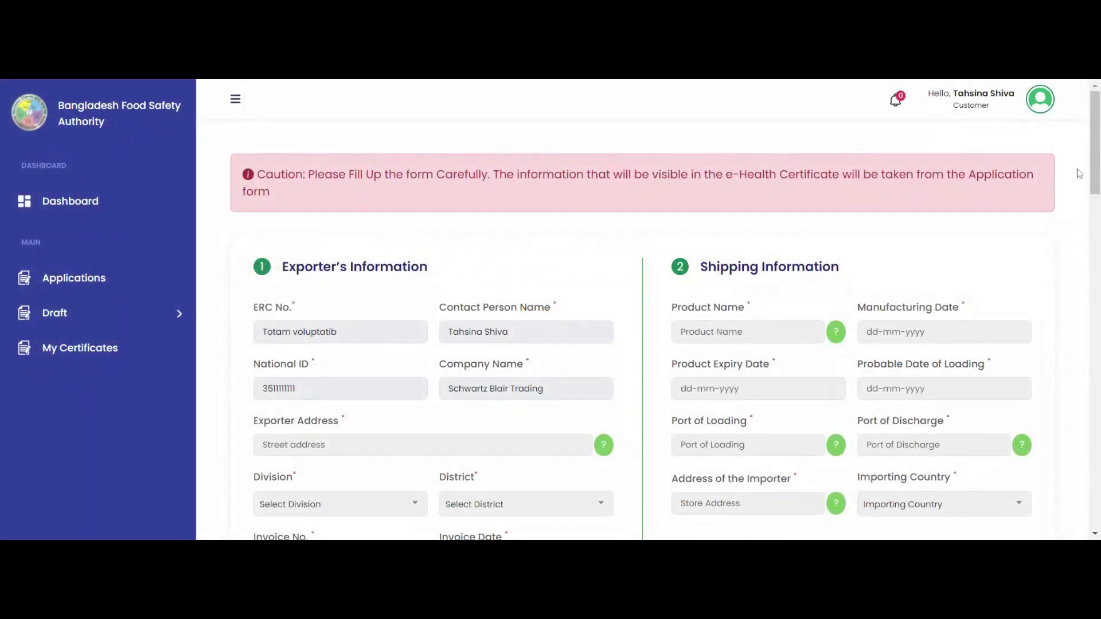
{"action": "scroll", "coordinate": [659, 309], "scroll_direction": "down", "scroll_amount": 8}
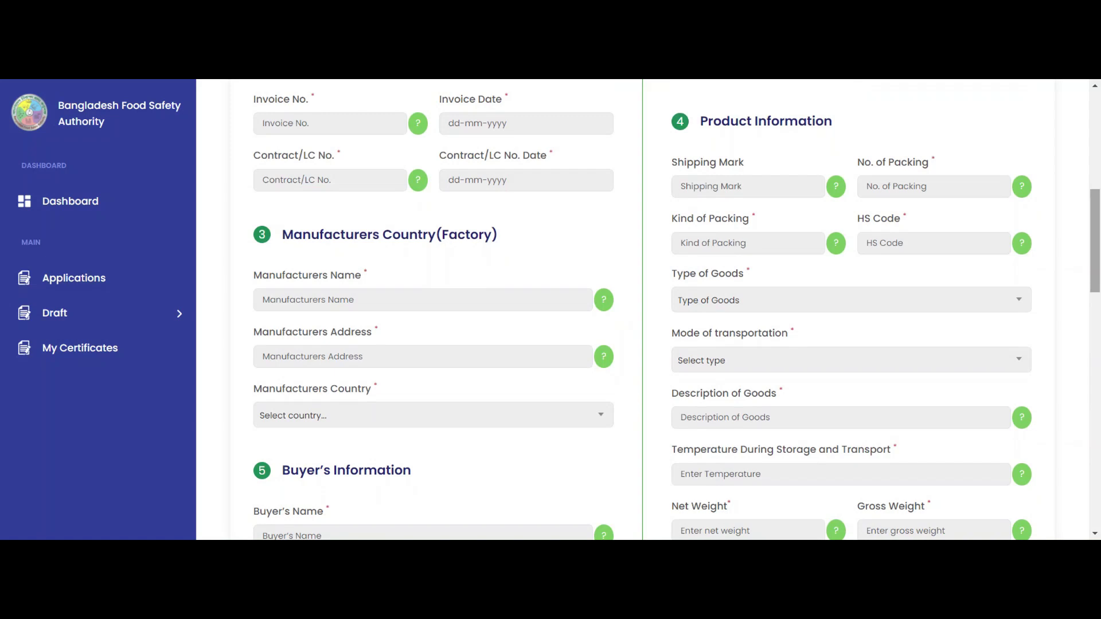
{"action": "scroll", "coordinate": [427, 365], "scroll_direction": "down", "scroll_amount": 8}
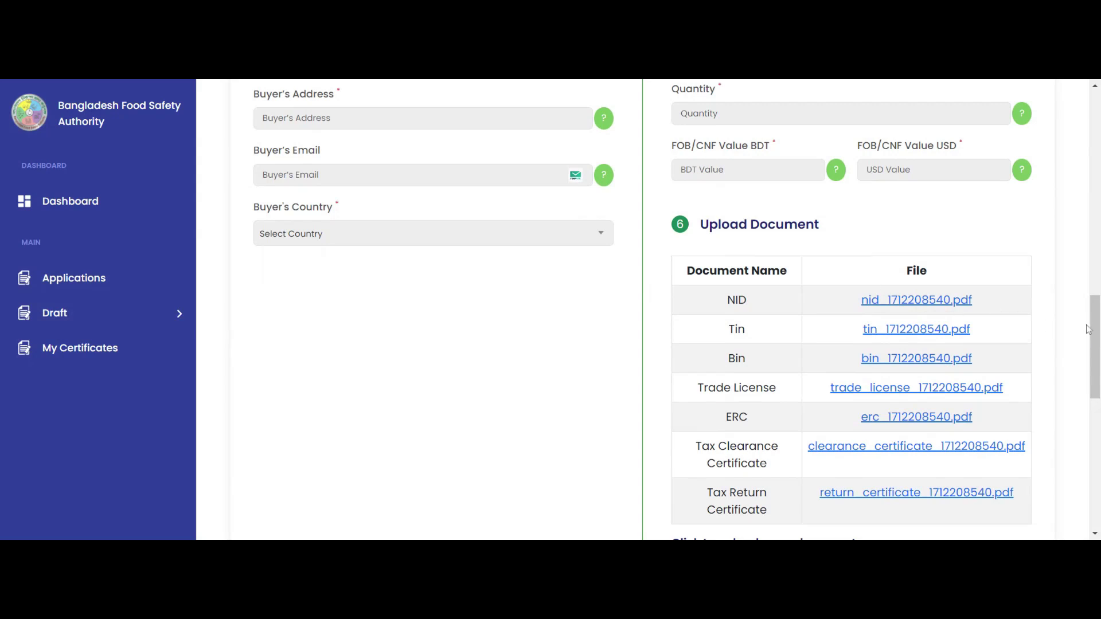
- Preview the application from the end of the form and close the preview
{"action": "left_click_drag", "start_coordinate": [1092, 331], "coordinate": [1073, 460]}
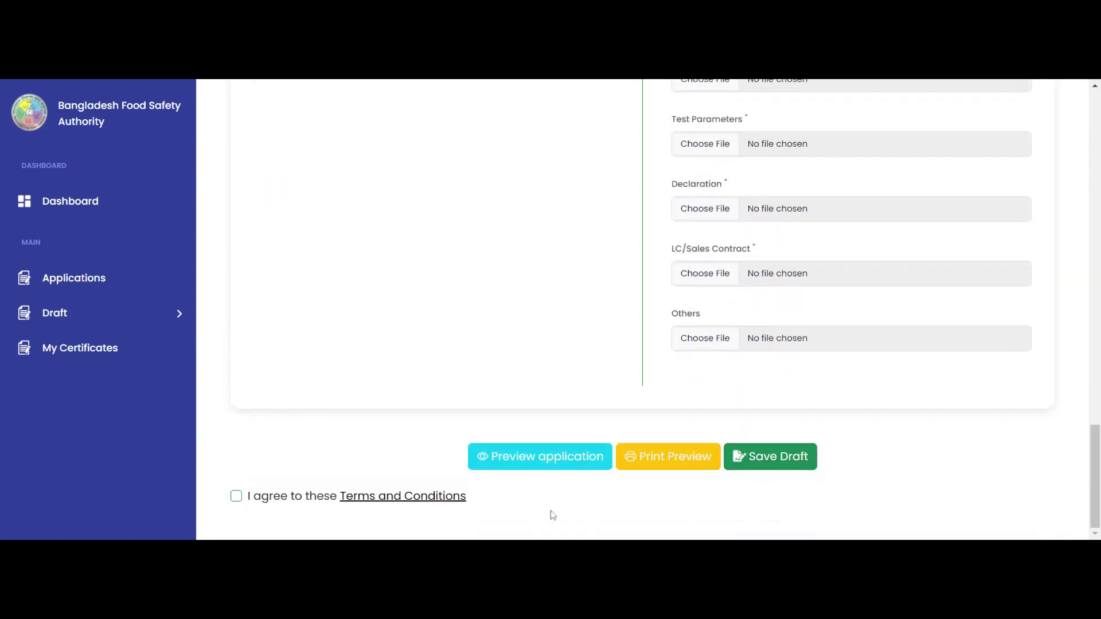
{"action": "left_click", "coordinate": [526, 457]}
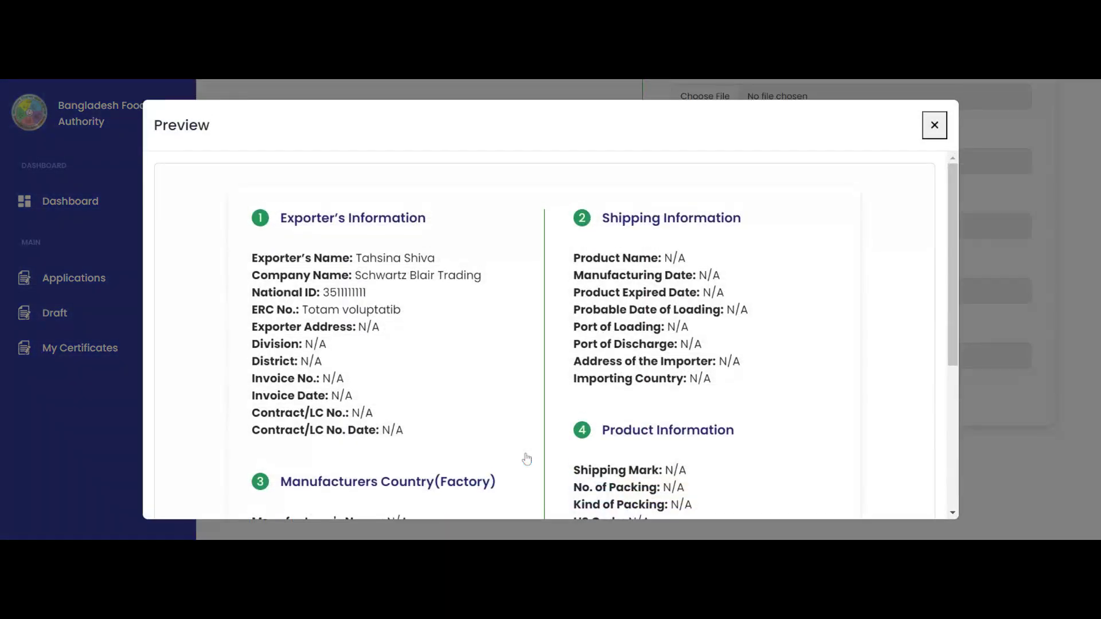
{"action": "left_click", "coordinate": [1039, 256]}
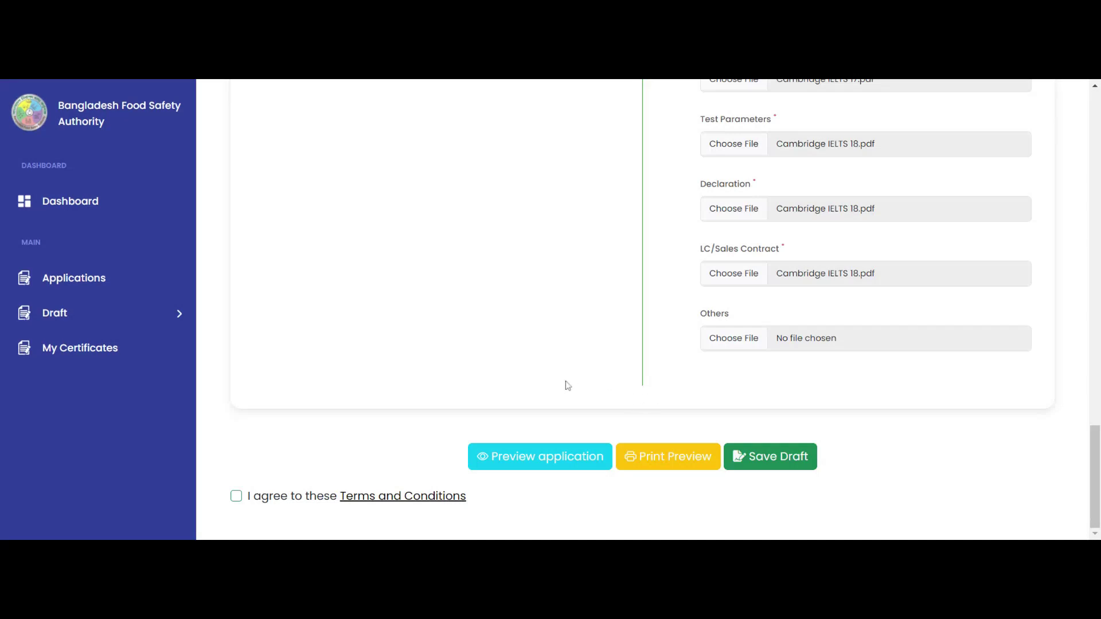
- Read the application's terms and conditions and agree to them
{"action": "left_click", "coordinate": [423, 497]}
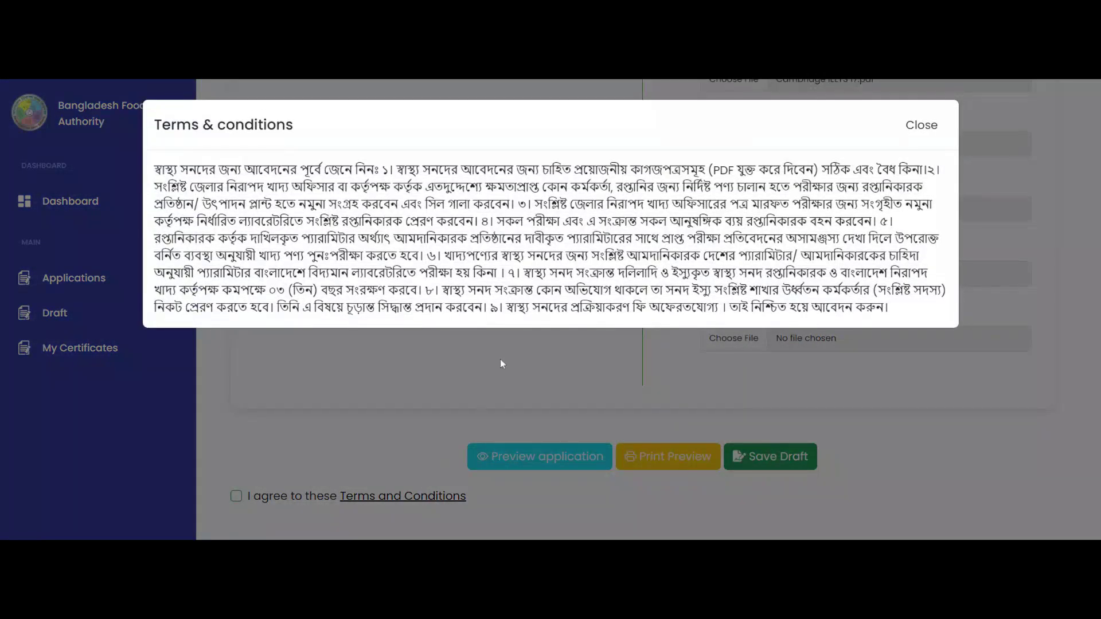
{"action": "left_click", "coordinate": [500, 359]}
{"action": "left_click", "coordinate": [236, 497]}
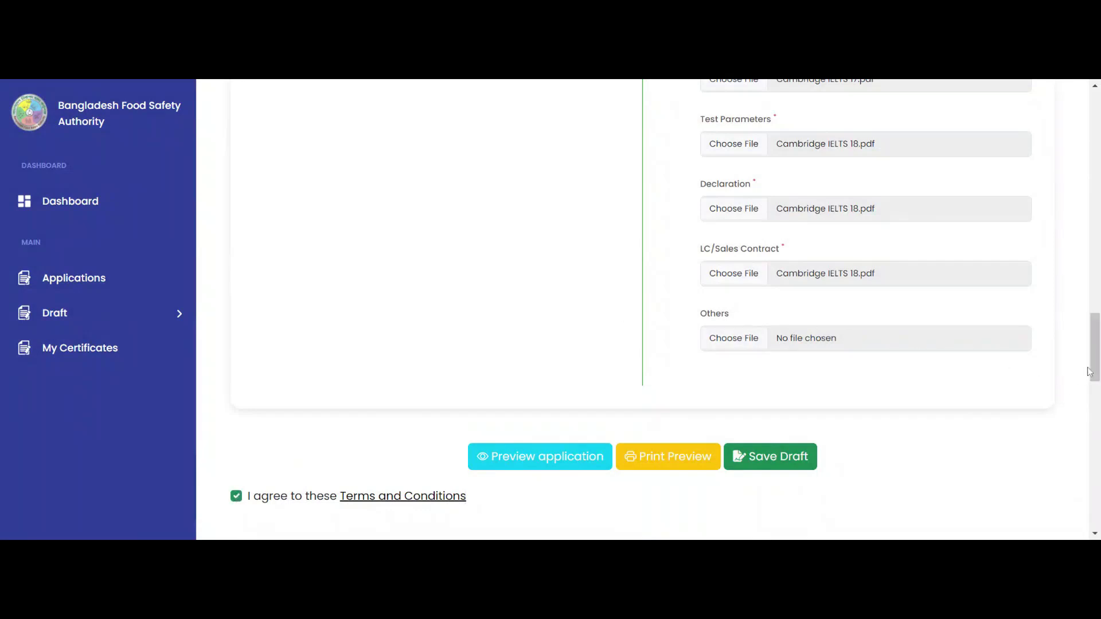
- Choose online payment for the application fee and review the invoice down to its end
{"action": "left_click_drag", "start_coordinate": [1092, 362], "coordinate": [1096, 434]}
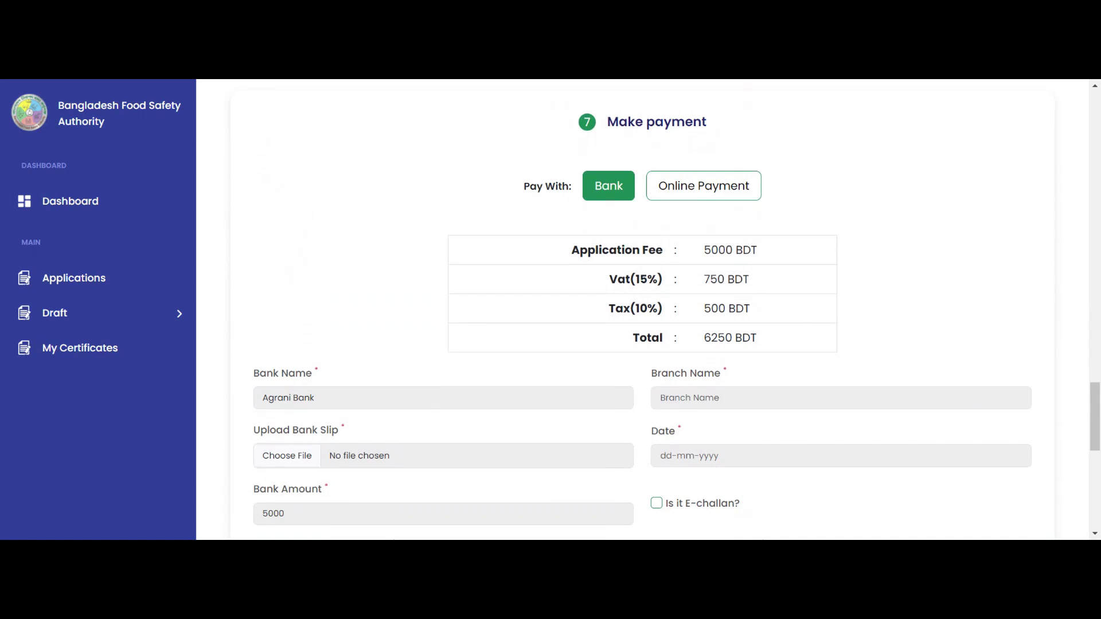
{"action": "left_click", "coordinate": [693, 199]}
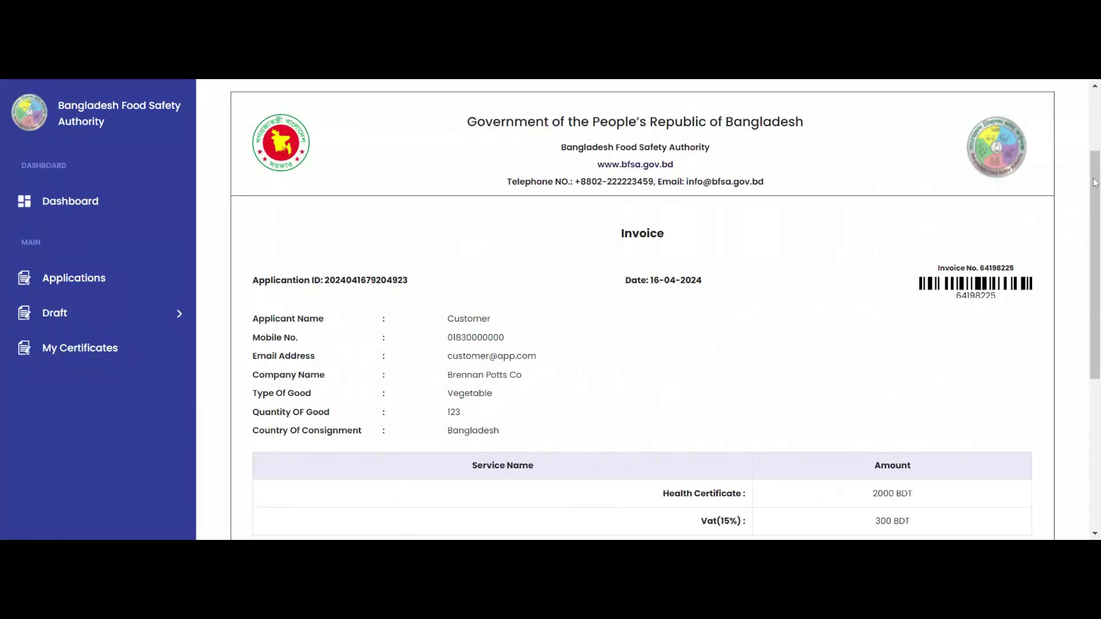
{"action": "left_click_drag", "start_coordinate": [1095, 182], "coordinate": [1095, 332]}
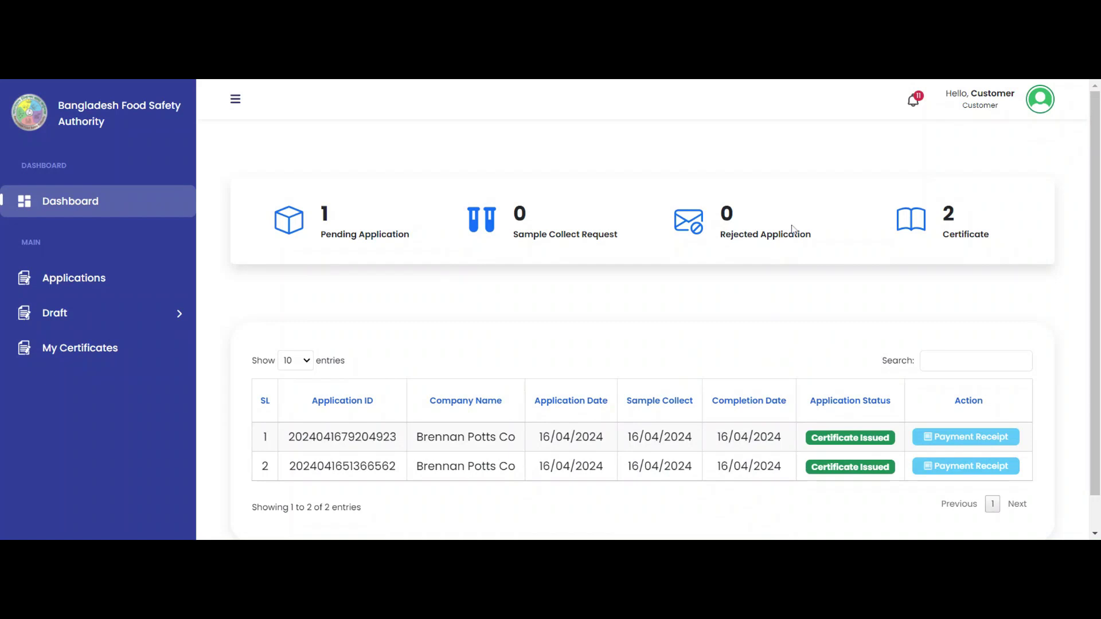
- Check the account notifications and view the lab report of the first application in the list
{"action": "left_click", "coordinate": [913, 102]}
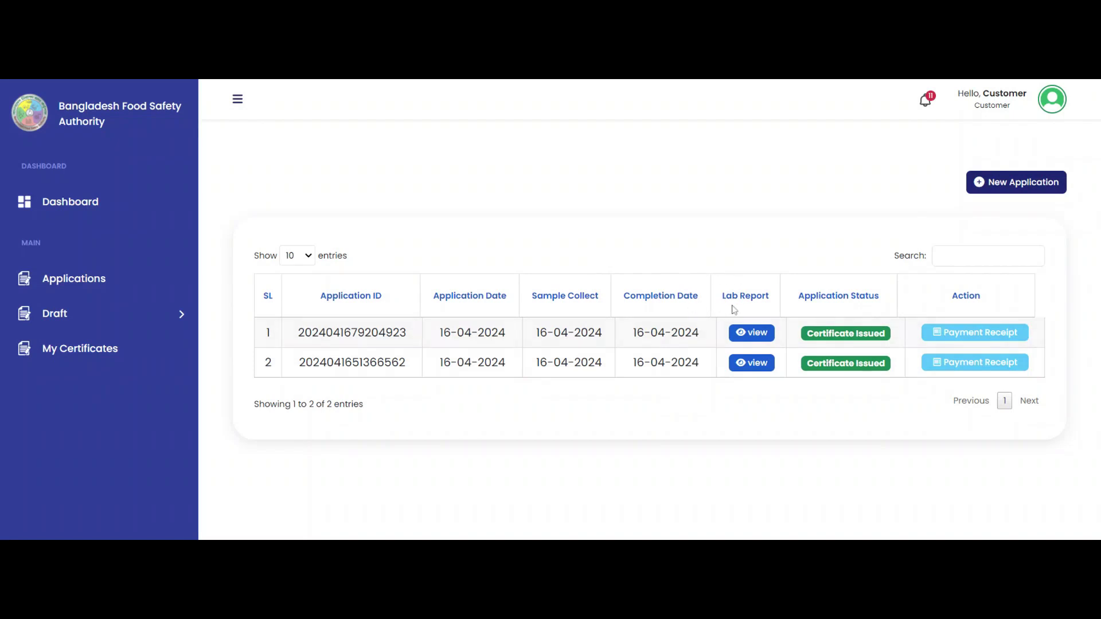
{"action": "left_click", "coordinate": [744, 338]}
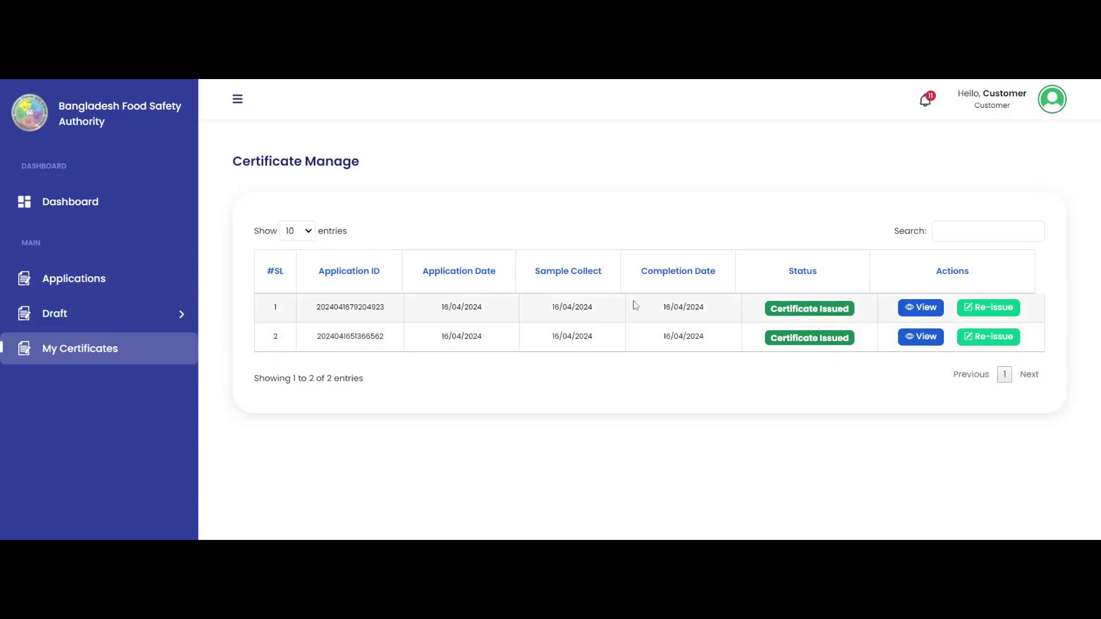
- View the first issued health certificate down to its print, download and share options
{"action": "left_click", "coordinate": [919, 309]}
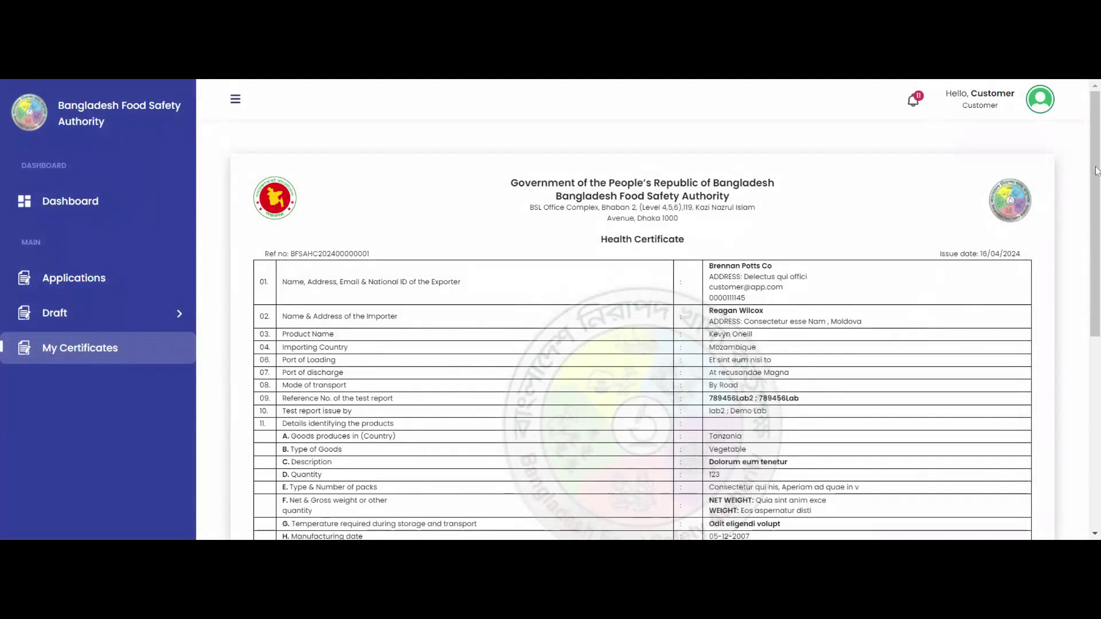
{"action": "left_click_drag", "start_coordinate": [1096, 172], "coordinate": [1093, 396]}
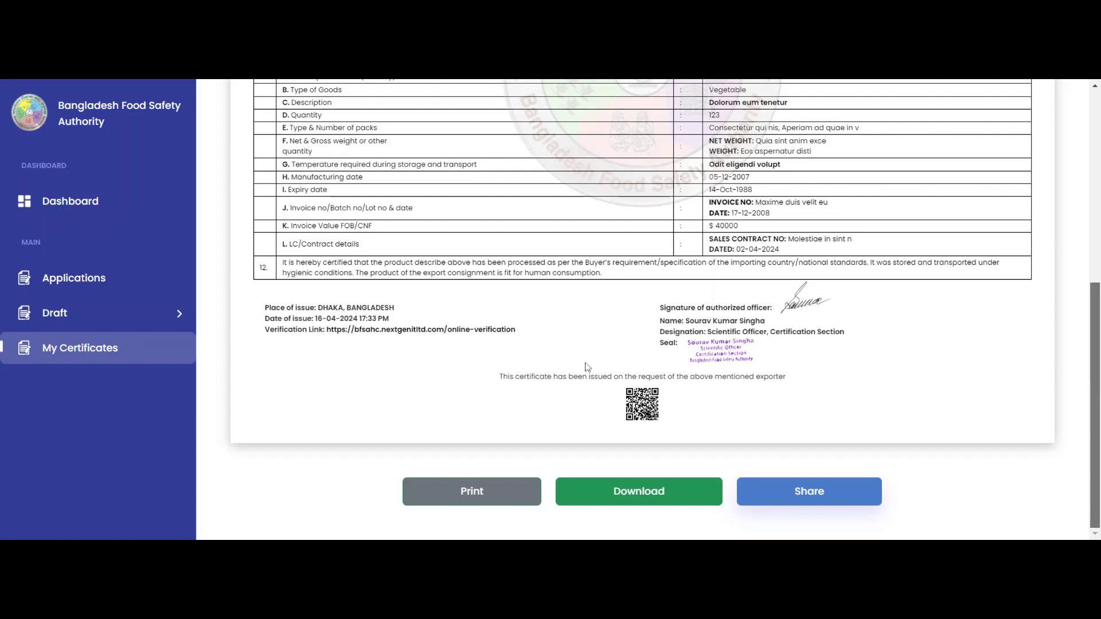
- Open the re-issue request form for the first certificate in My Certificates
{"action": "left_click", "coordinate": [76, 348]}
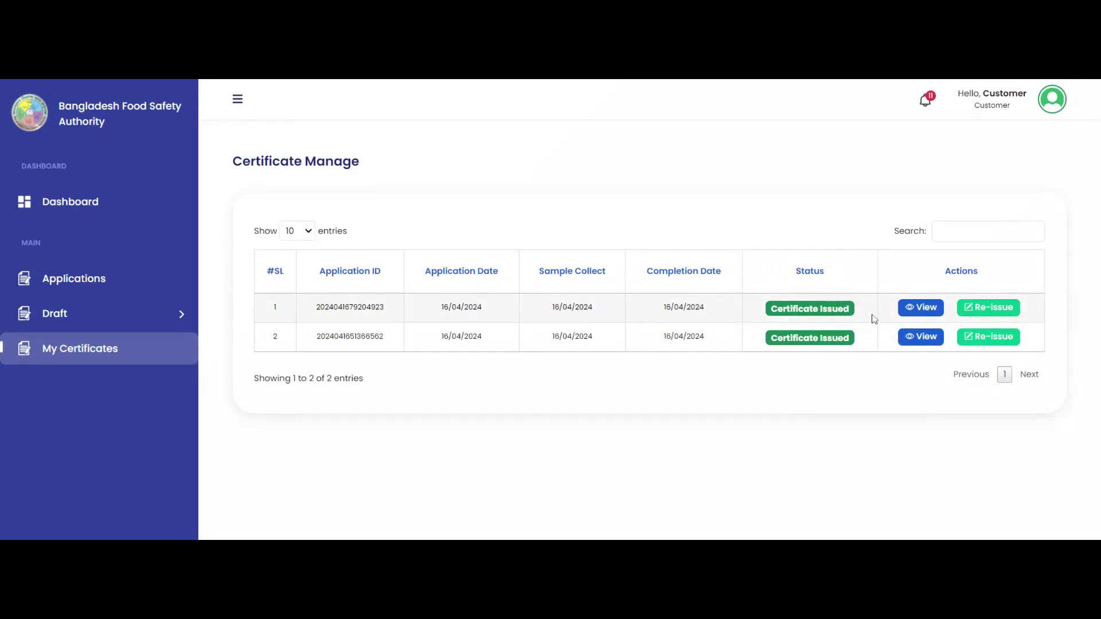
{"action": "left_click", "coordinate": [972, 308]}
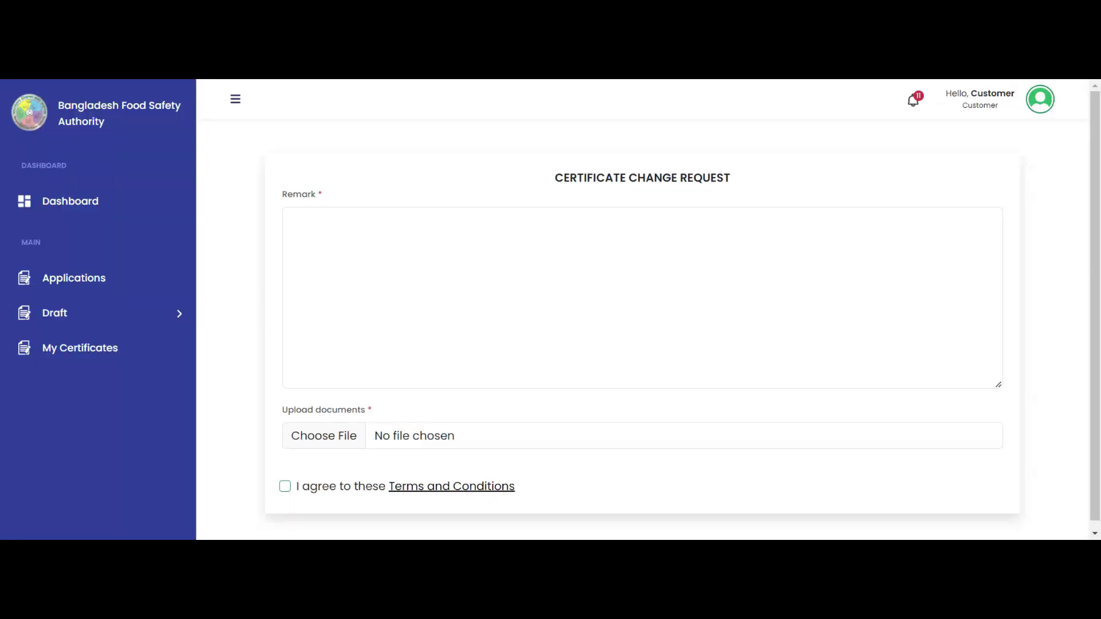
{"action": "left_click_drag", "start_coordinate": [1097, 296], "coordinate": [1098, 304]}
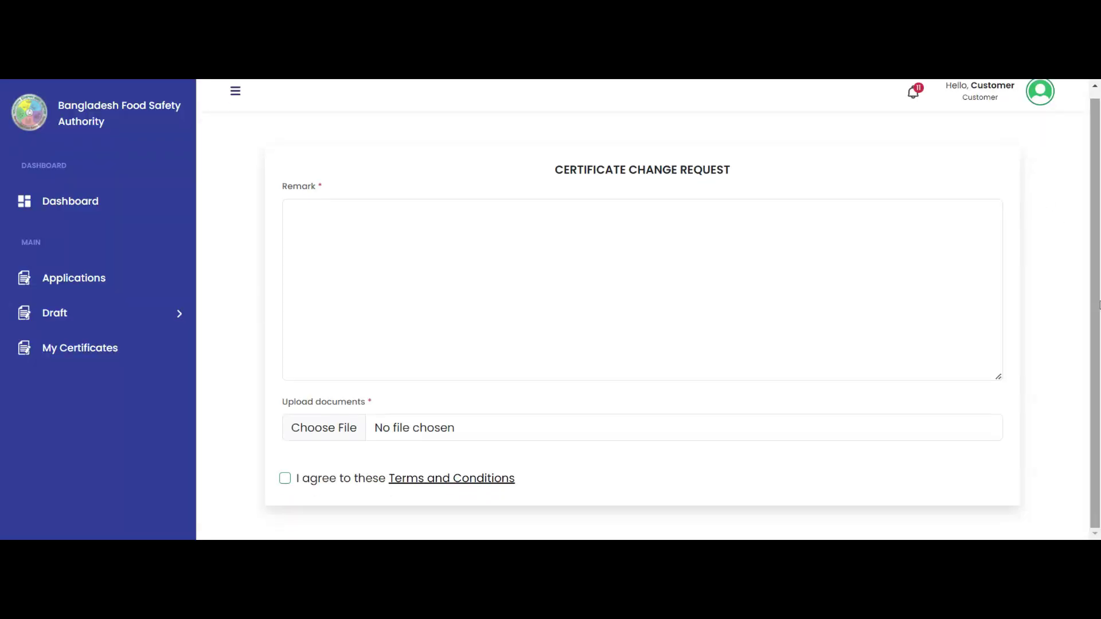
- Agree to the change request's terms and conditions, review its payment options, and return to the dashboard
{"action": "left_click", "coordinate": [284, 481]}
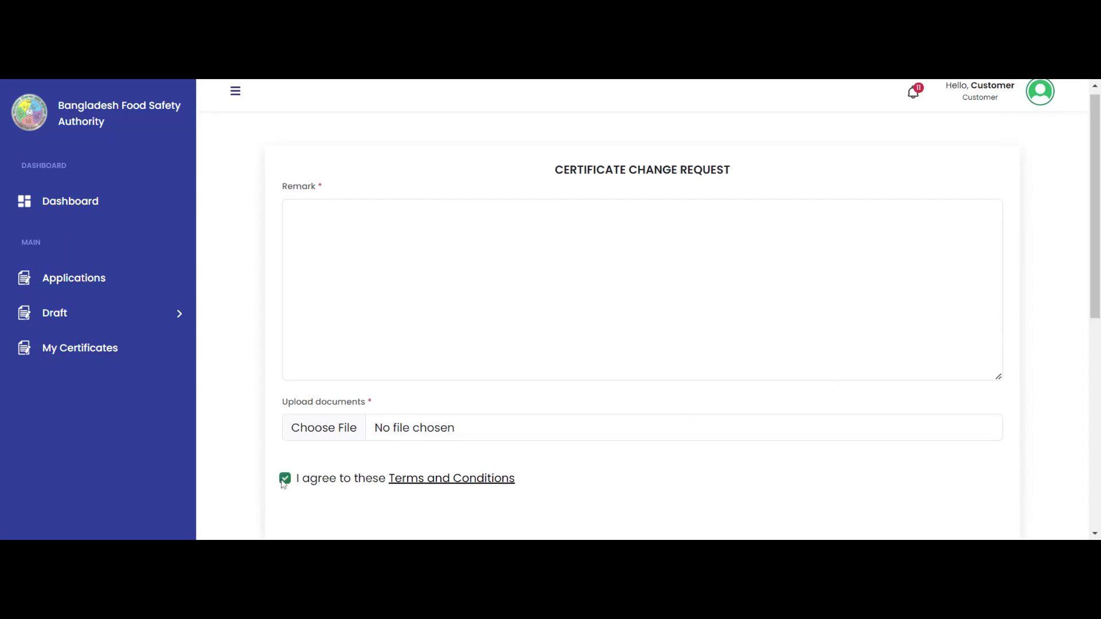
{"action": "left_click", "coordinate": [284, 480]}
{"action": "left_click", "coordinate": [285, 480]}
{"action": "scroll", "coordinate": [720, 393], "scroll_direction": "down", "scroll_amount": 6}
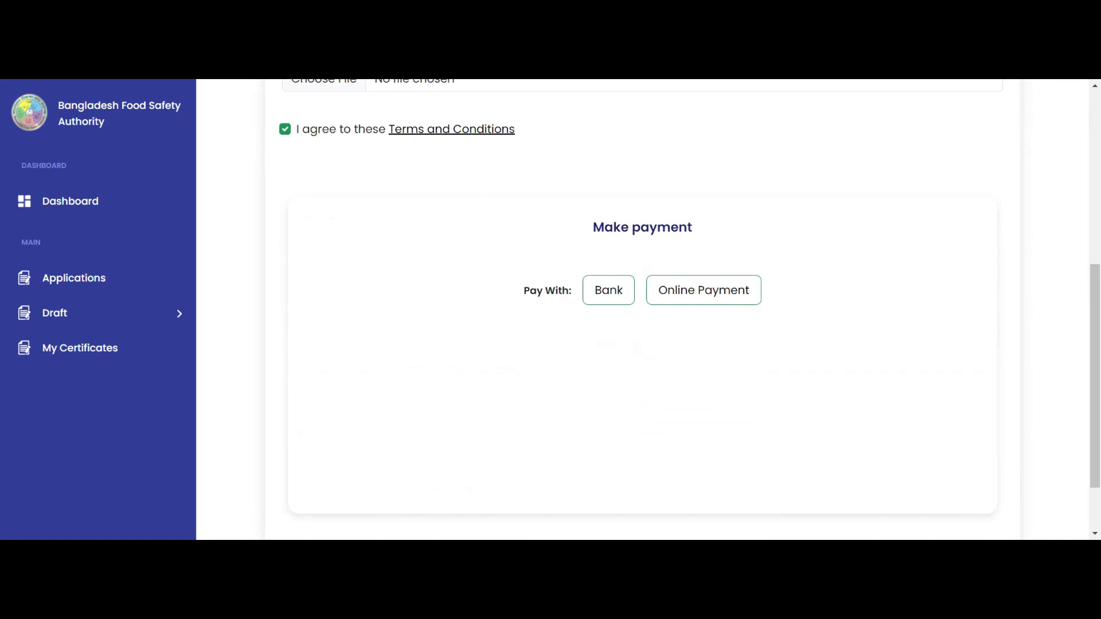
{"action": "left_click", "coordinate": [118, 203]}
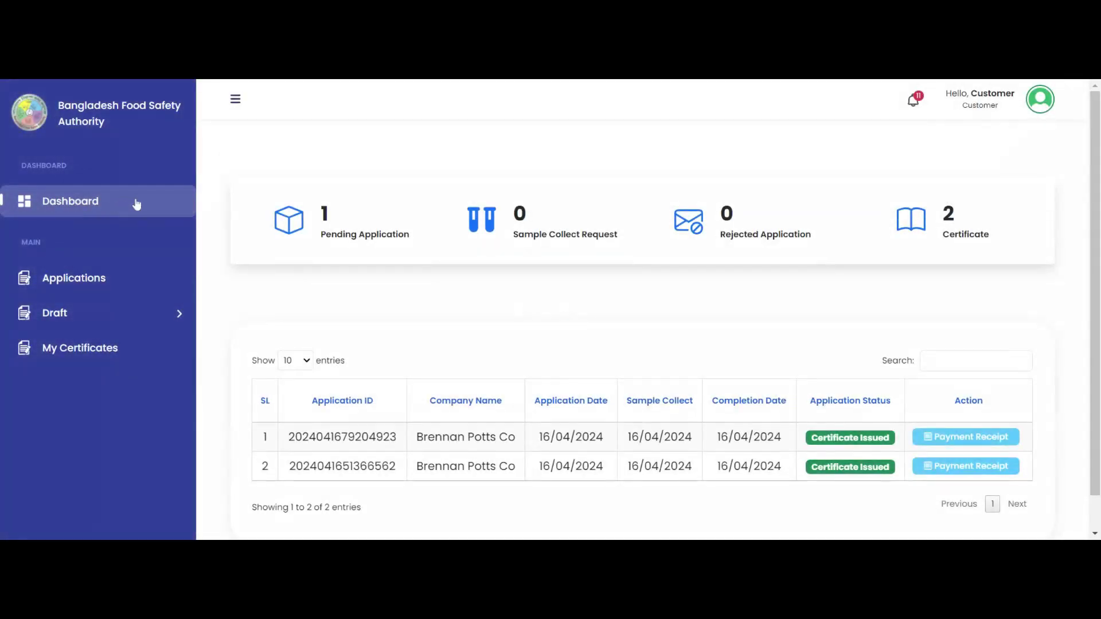